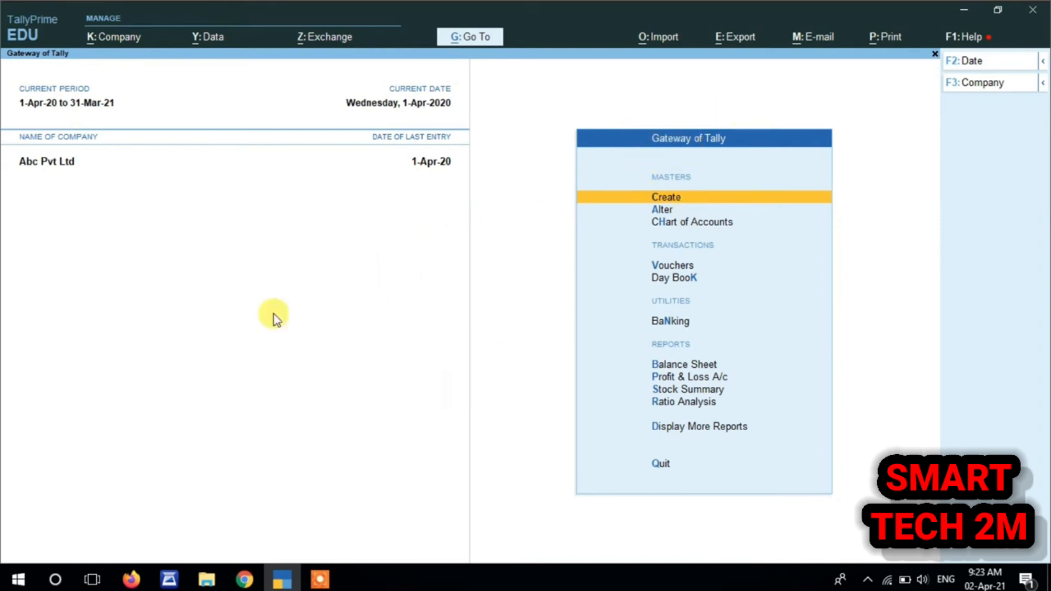
# Verify the company data of Abc Pvt Ltd for splitting errors and close the error list.
pyautogui.press('alt')
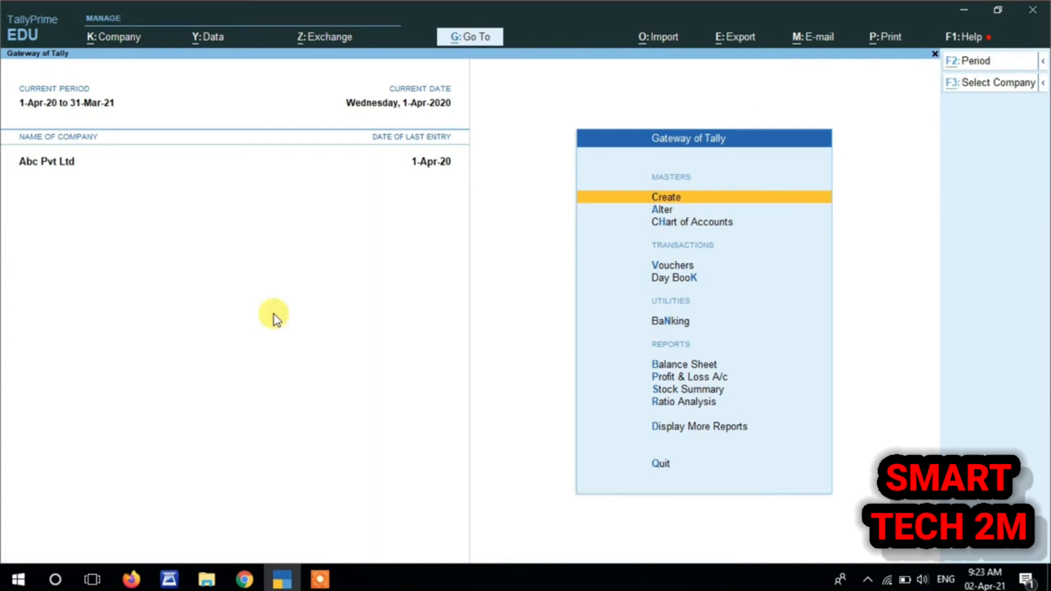
pyautogui.click(208, 41)
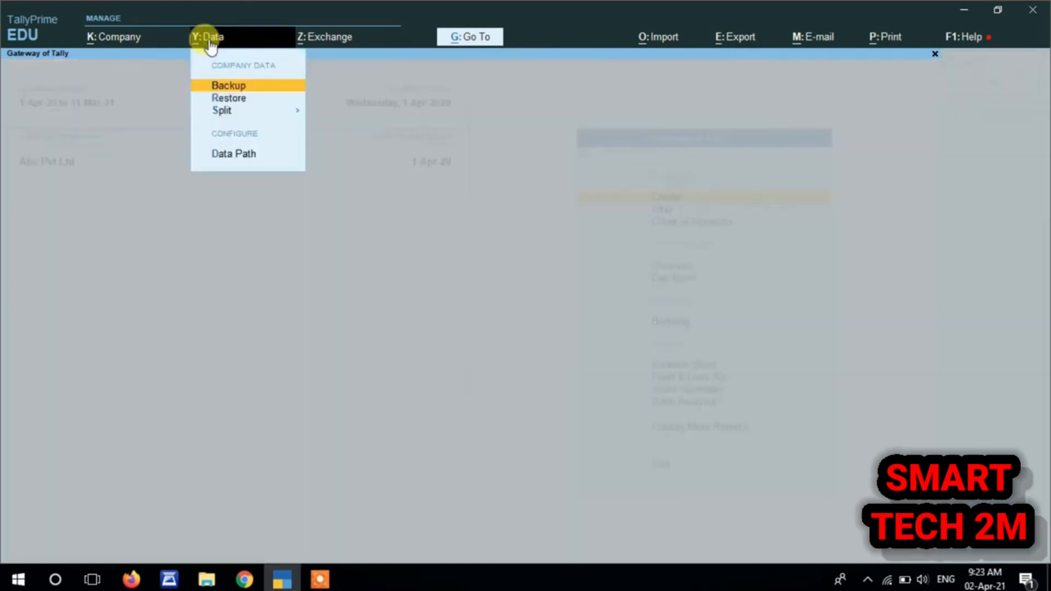
pyautogui.press('Down')
pyautogui.press('Down')
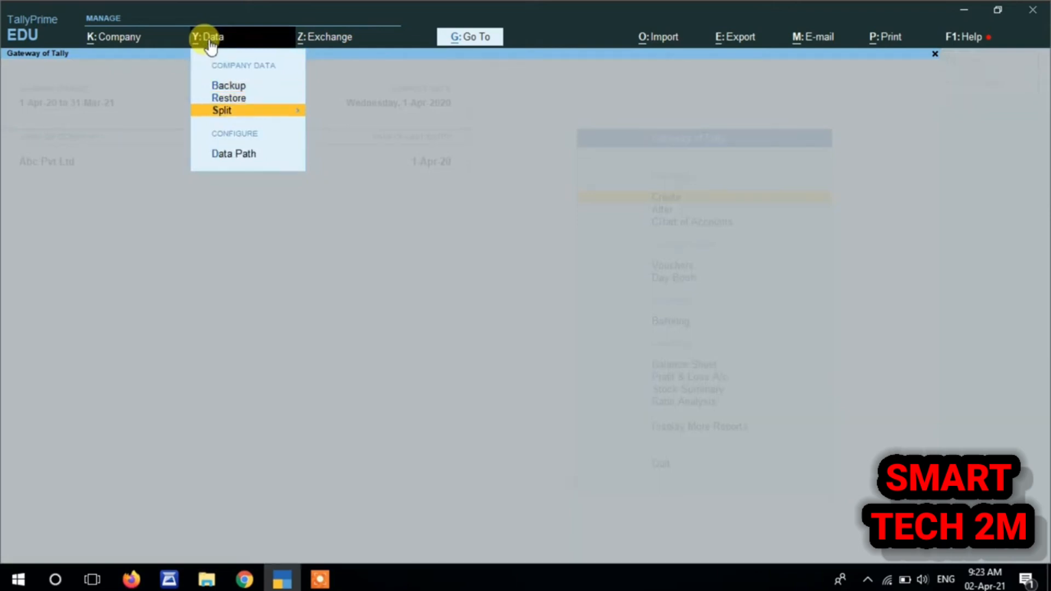
pyautogui.press('Return')
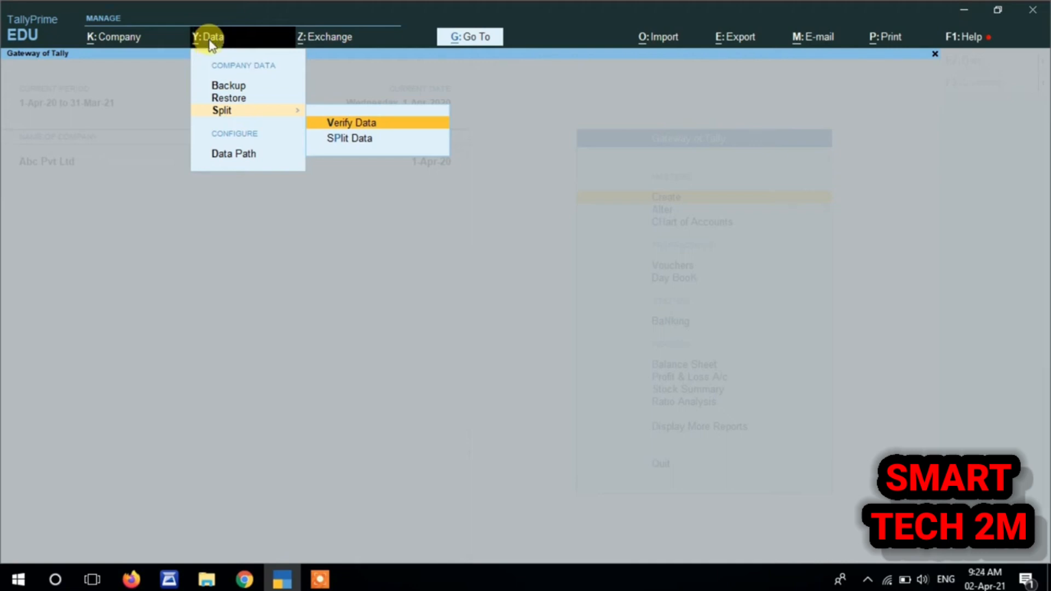
pyautogui.press('Return')
pyautogui.press('Return')
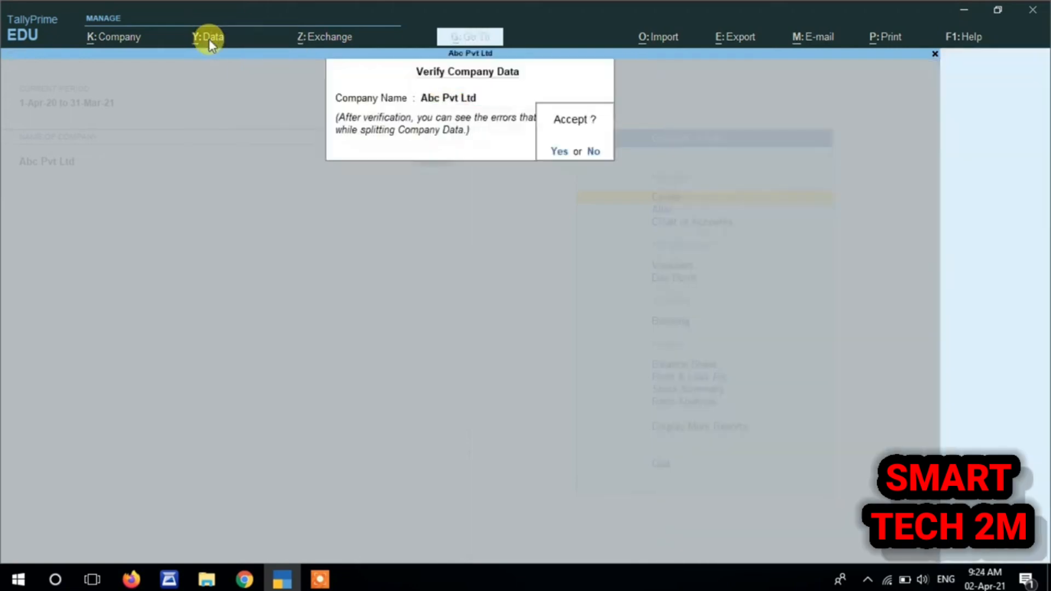
pyautogui.press('Return')
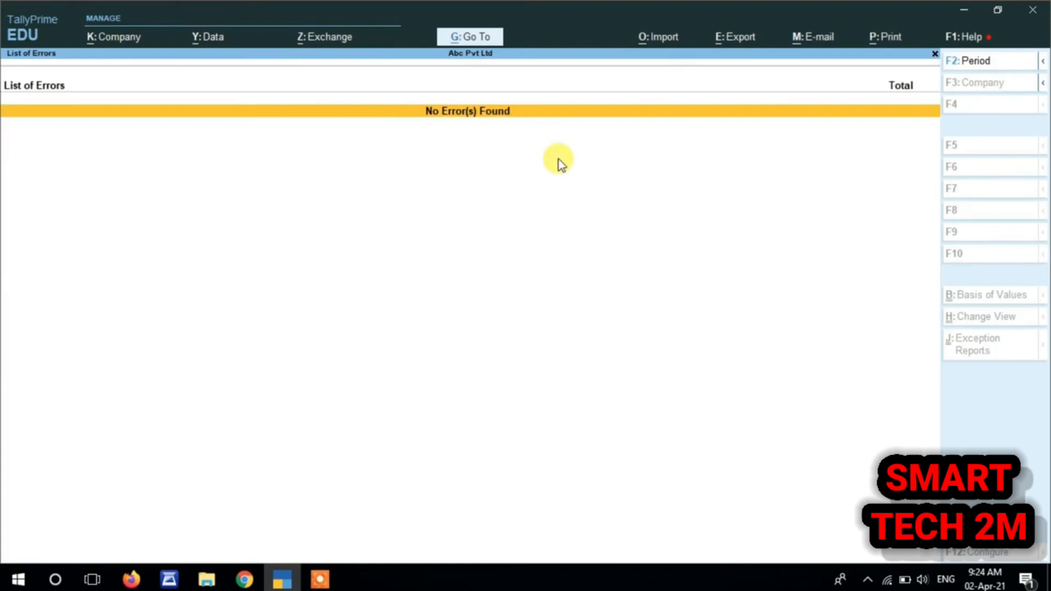
pyautogui.press('Escape')
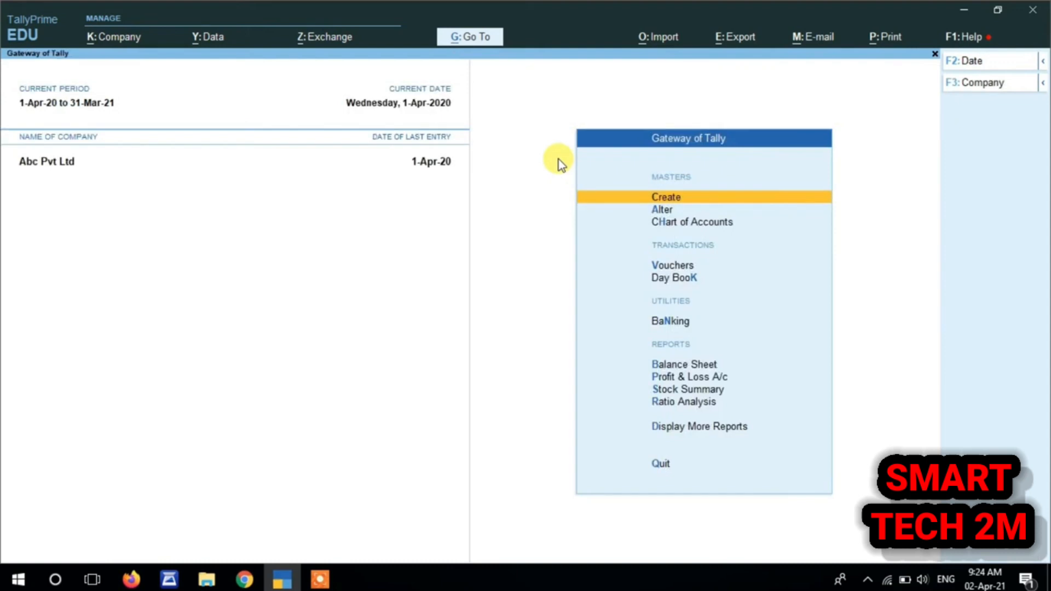
# Split the Abc Pvt Ltd company data from 1-Apr-21 and confirm the split.
pyautogui.hotkey('alt', 'y')
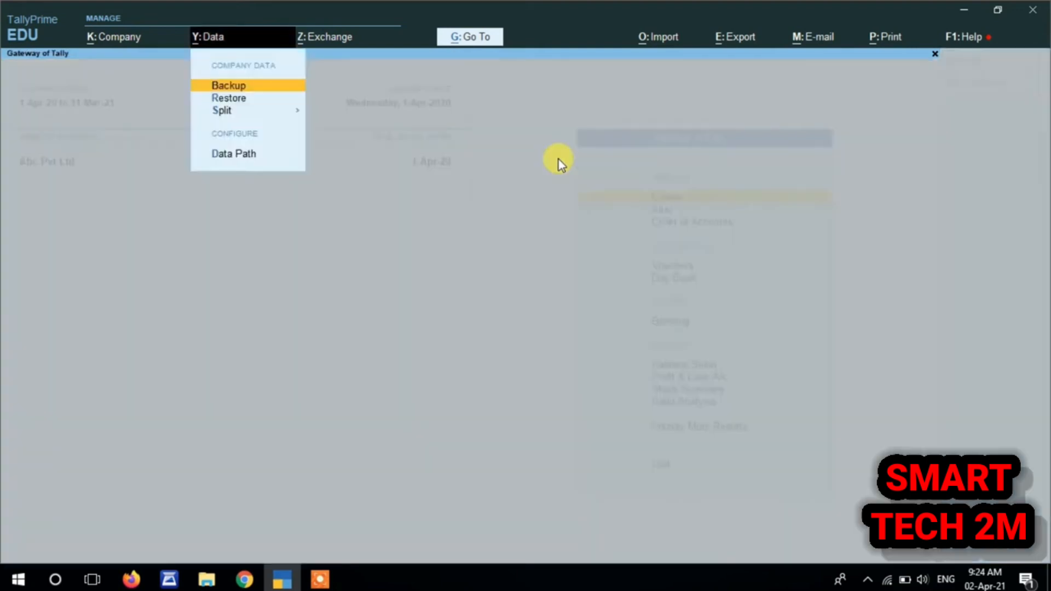
pyautogui.press('Down')
pyautogui.press('Down')
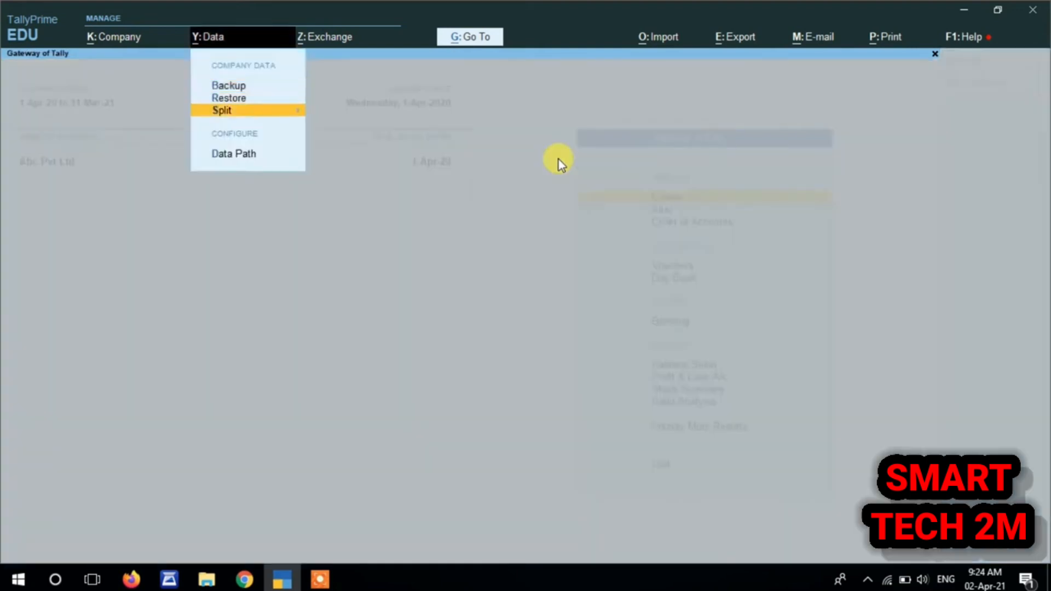
pyautogui.press('Return')
pyautogui.press('Down')
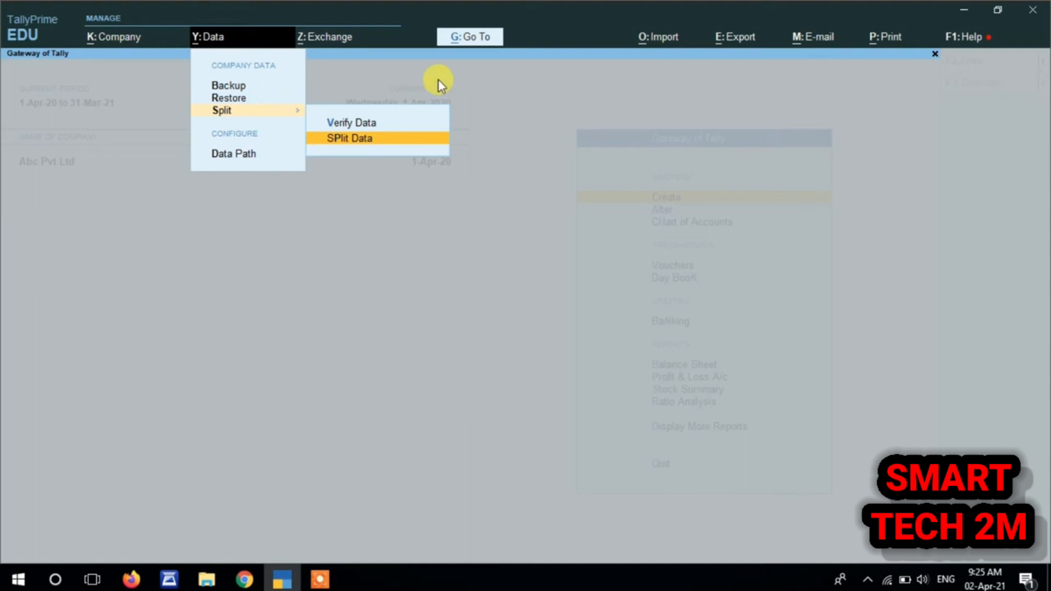
pyautogui.press('Return')
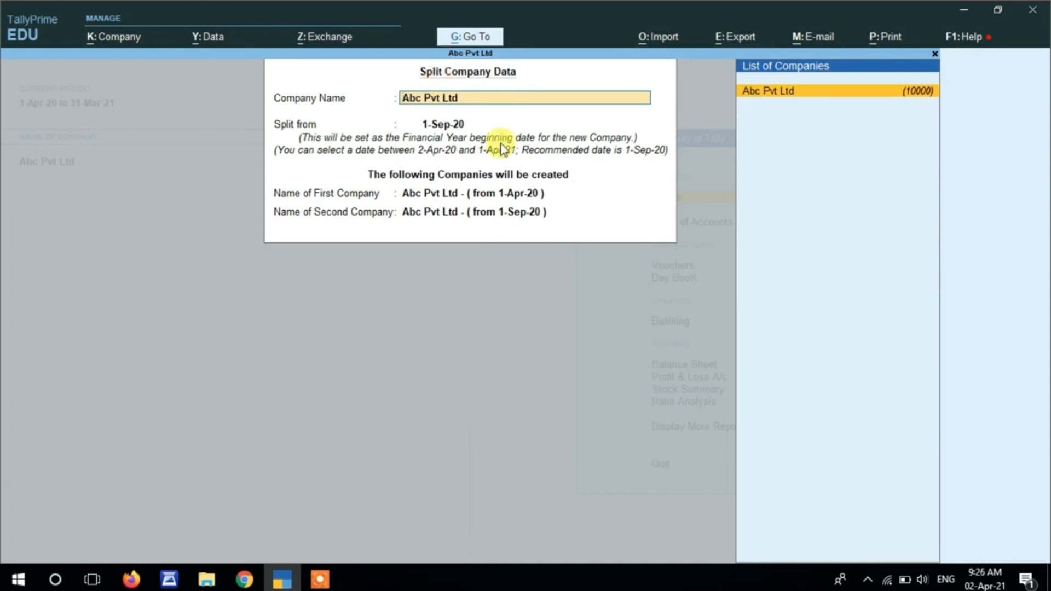
pyautogui.press('Return')
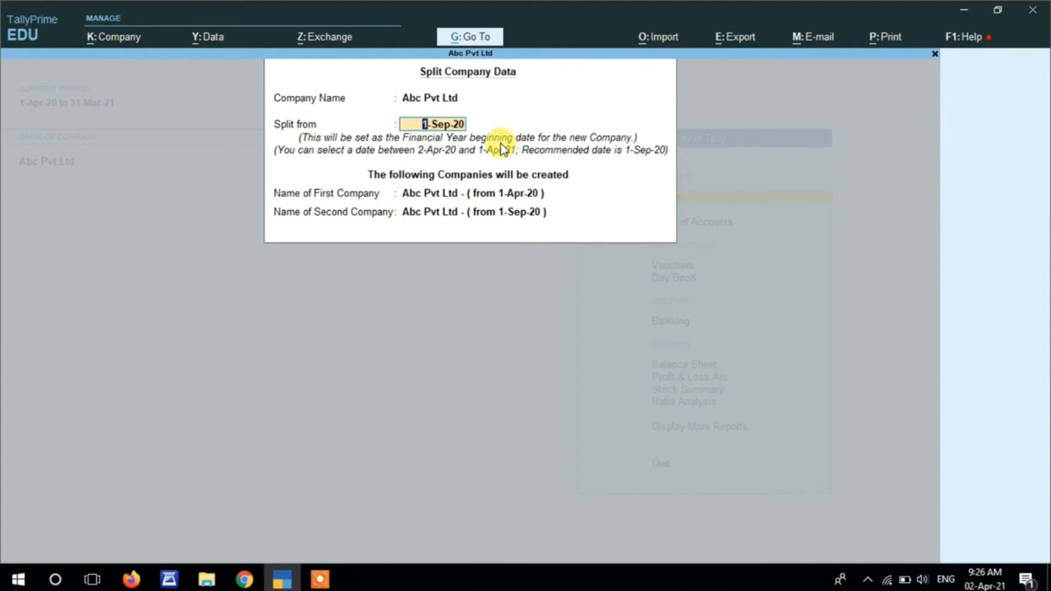
pyautogui.write('1-4')
pyautogui.write('21')
pyautogui.press('Return')
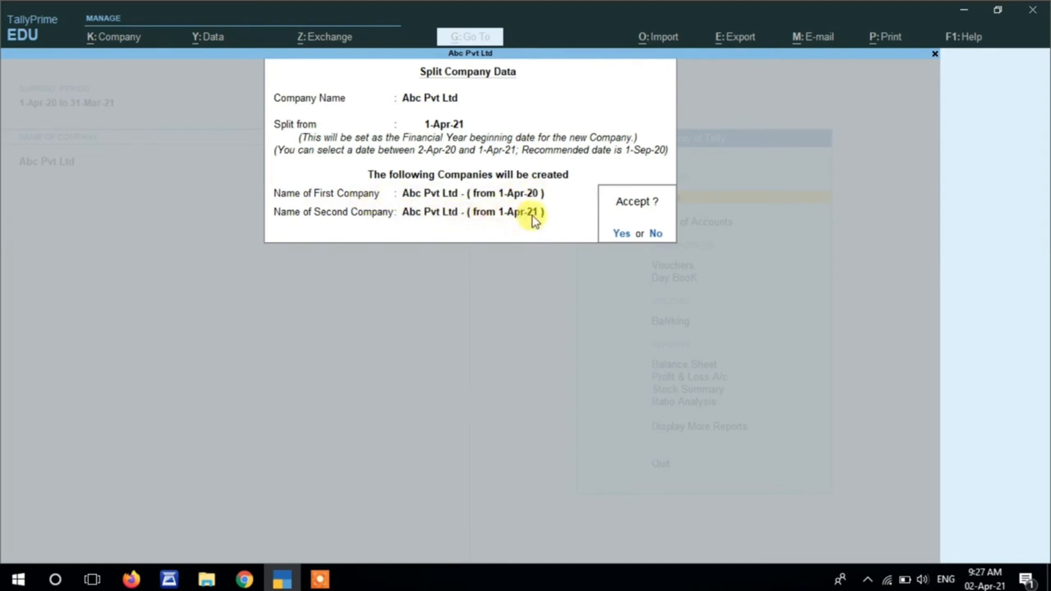
pyautogui.press('Return')
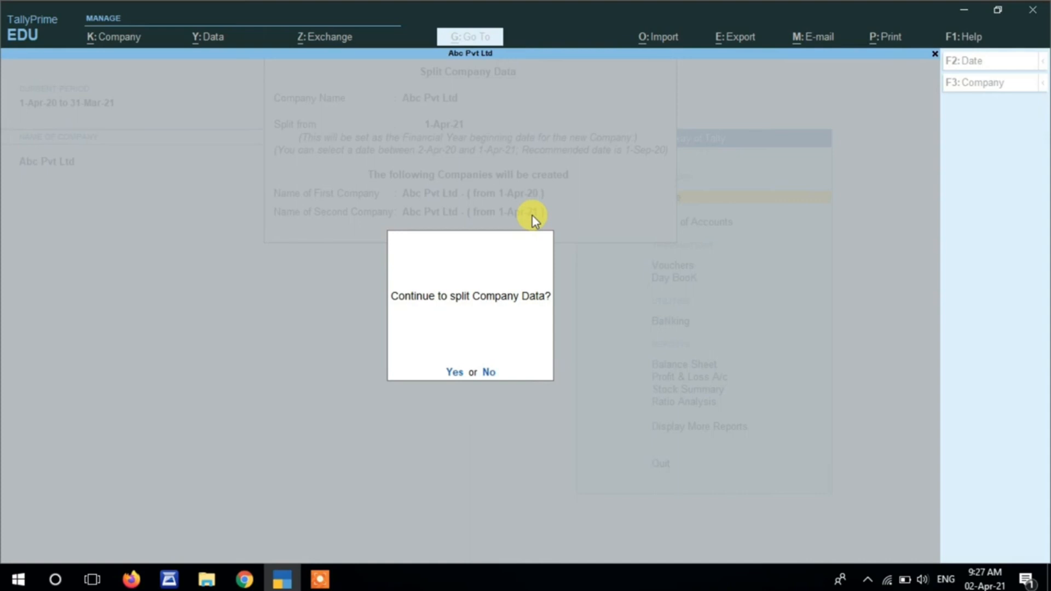
pyautogui.click(454, 371)
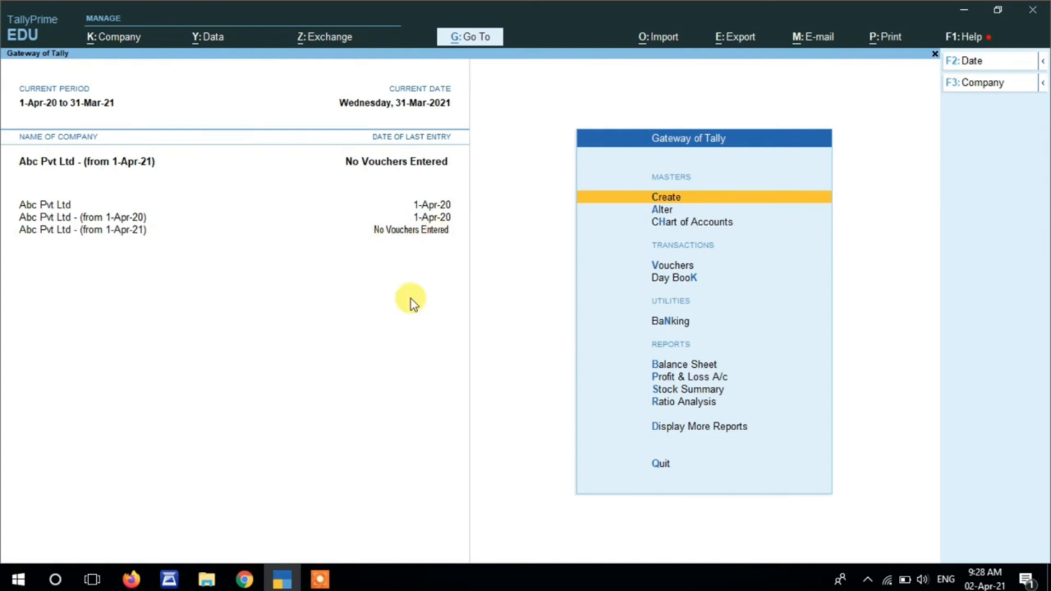
# Open the balance sheet of Abc Pvt Ltd - (from 1-Apr-21) in detailed form and examine its capital and current liabilities.
pyautogui.press('b')
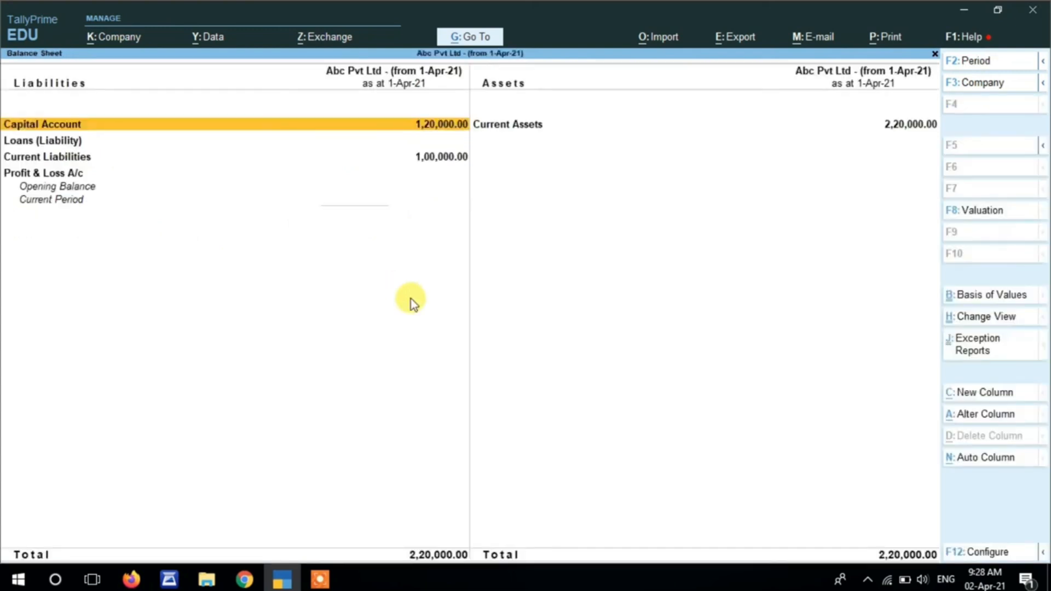
pyautogui.press('alt')
pyautogui.hotkey('alt', 'F5')
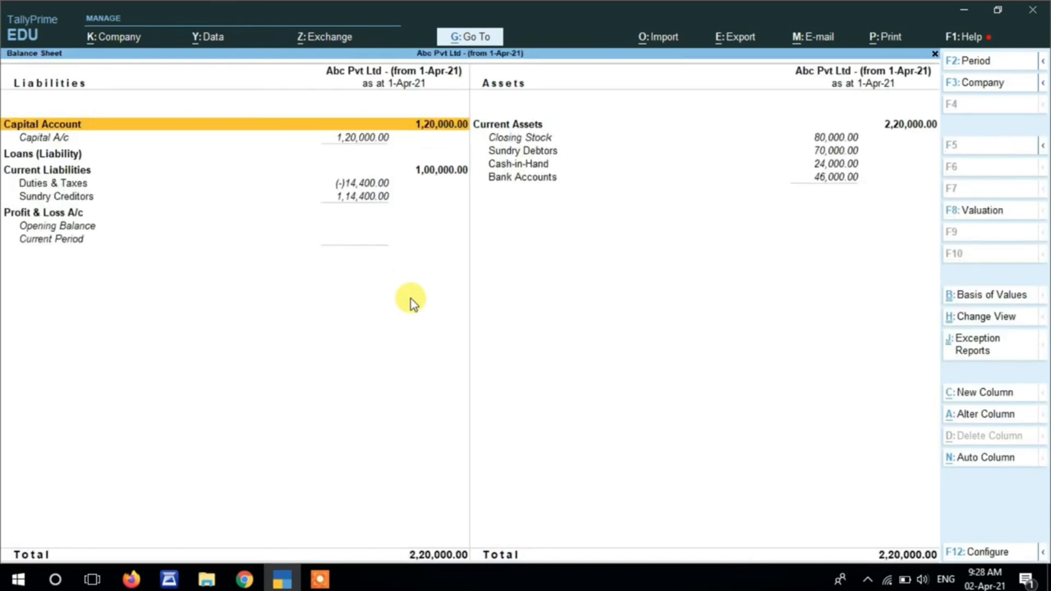
pyautogui.press('Down')
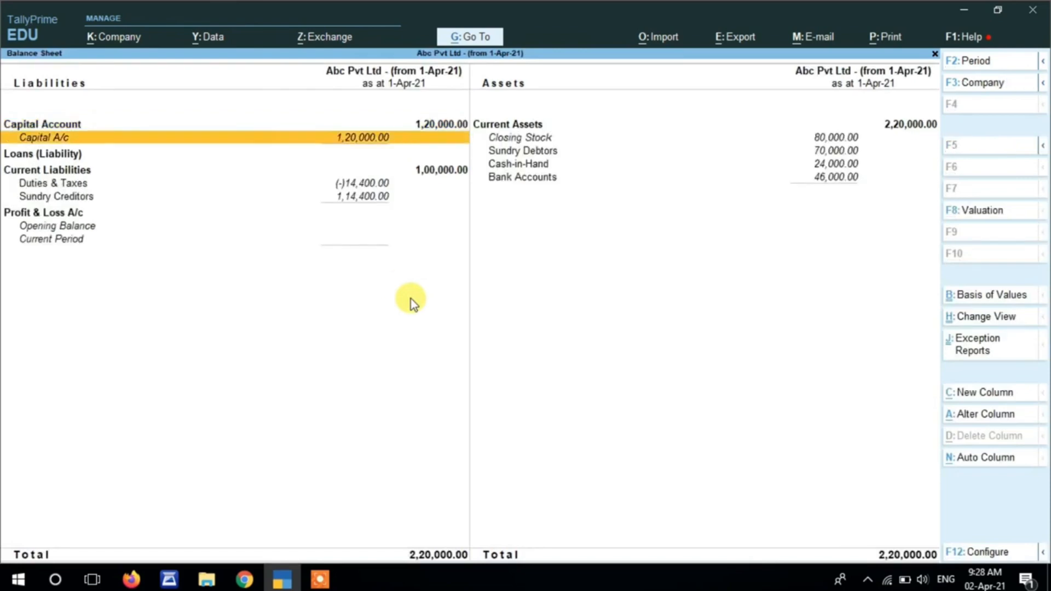
pyautogui.press('Down')
pyautogui.press('Down')
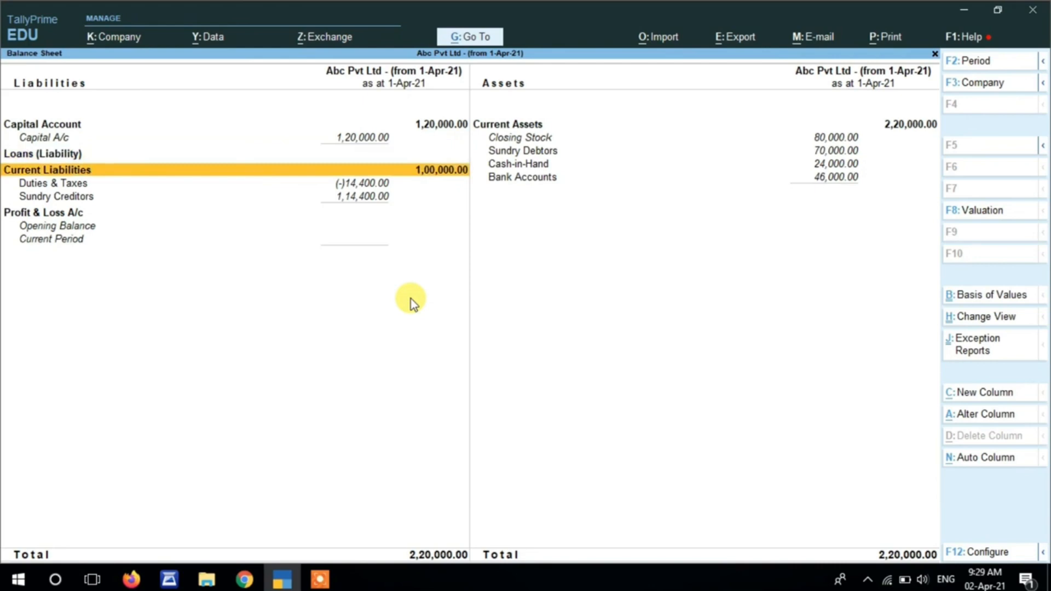
pyautogui.press('Down')
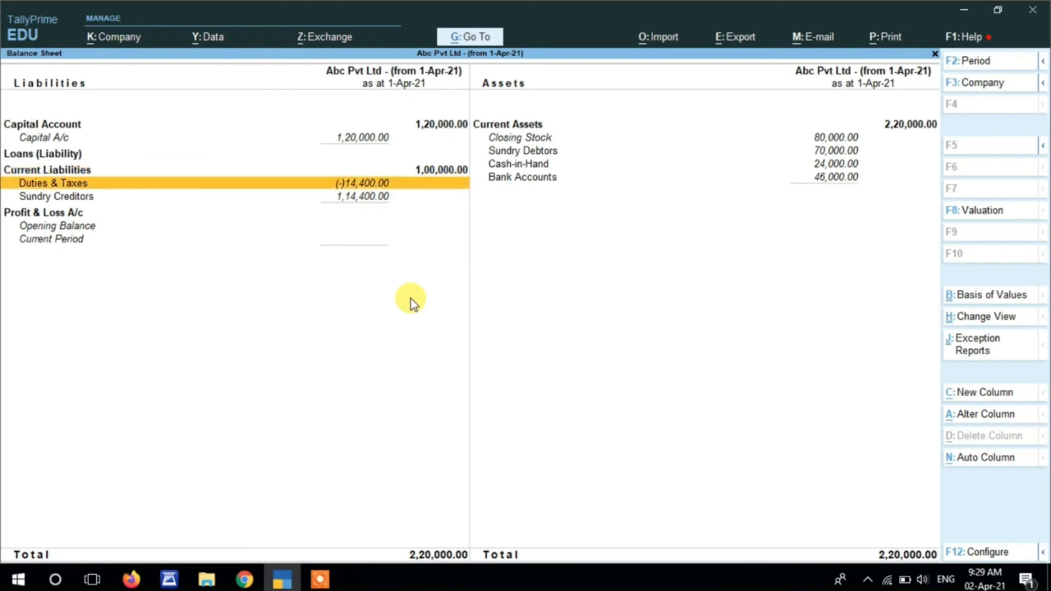
pyautogui.press('Up')
# View the Sundry Creditors group summary from the balance sheet, then return to the Gateway of Tally.
pyautogui.press('Down')
pyautogui.press('Down')
pyautogui.press('Return')
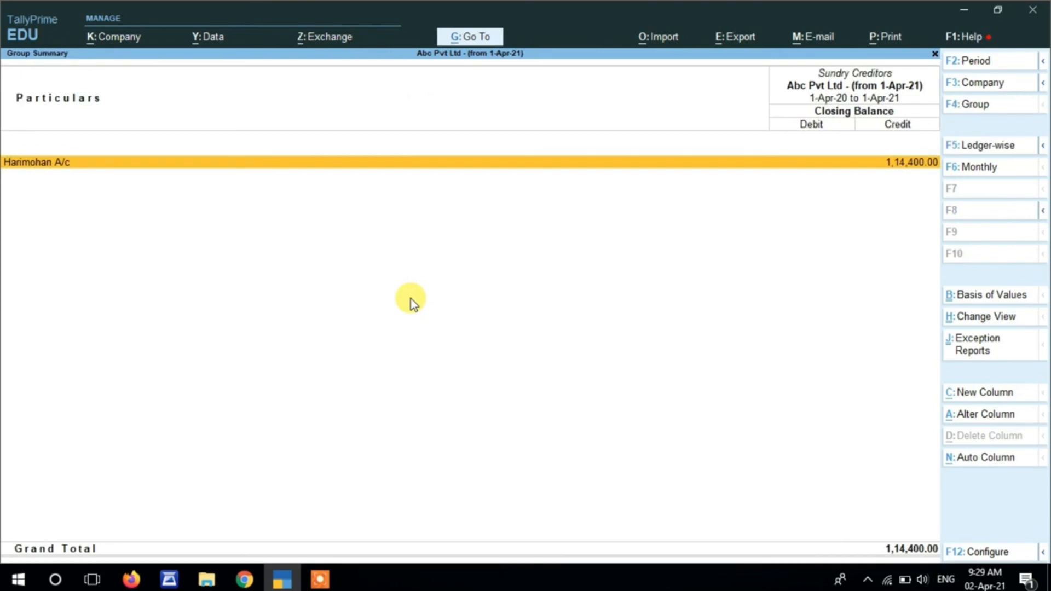
pyautogui.press('Escape')
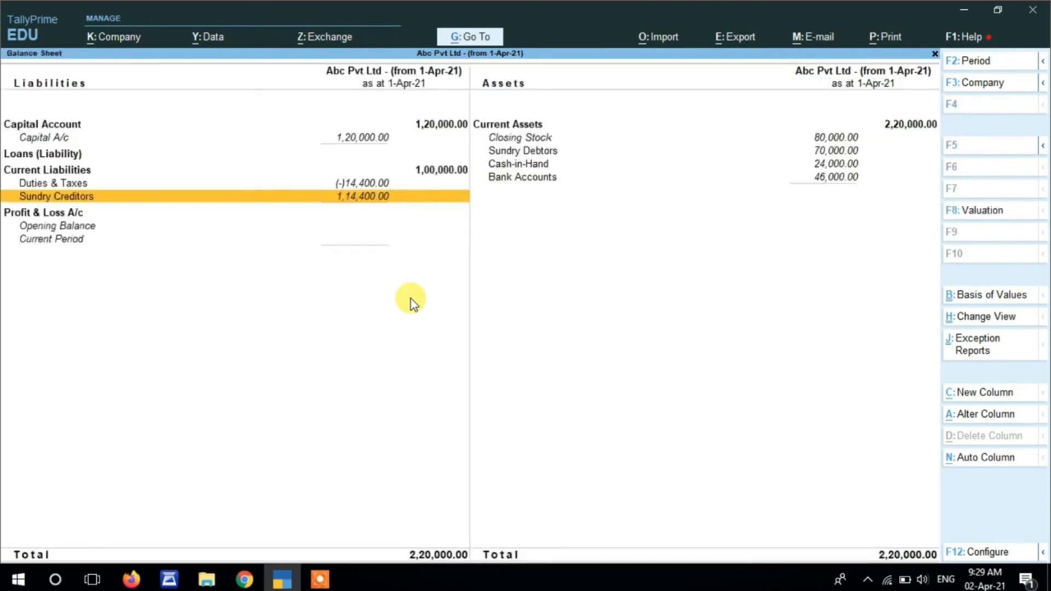
pyautogui.press('Escape')
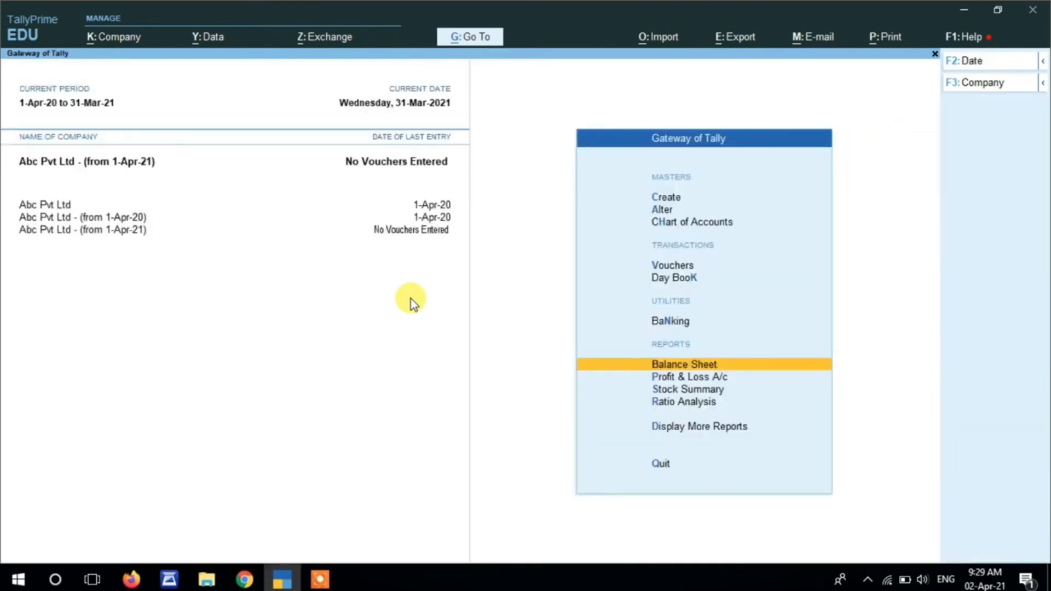
# Shut the companies Abc Pvt Ltd and Abc Pvt Ltd - (from 1-Apr-20), declining to quit the program.
pyautogui.click(96, 234)
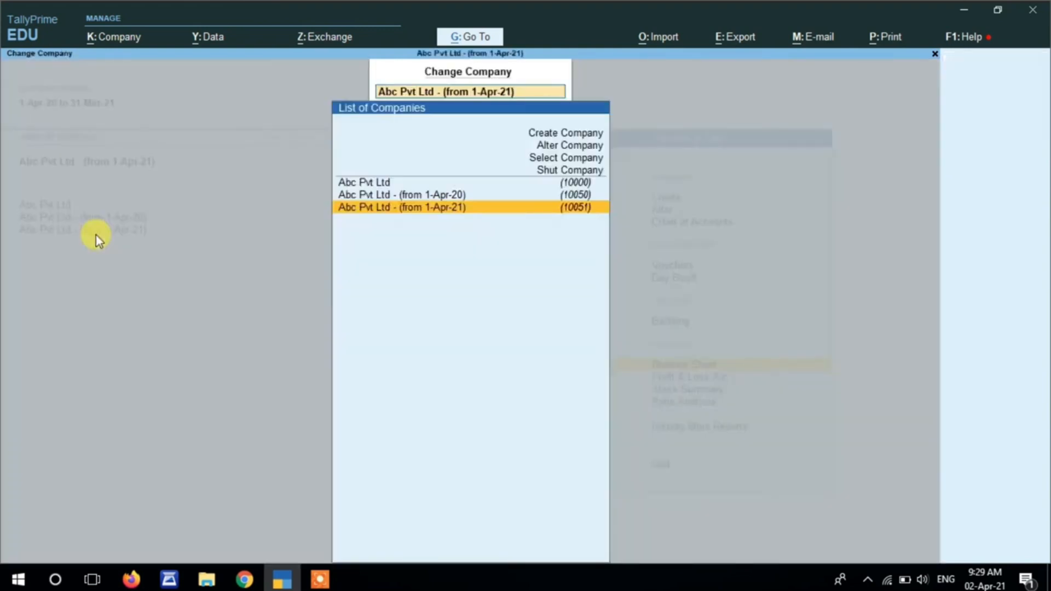
pyautogui.press('Up')
pyautogui.press('Up')
pyautogui.press('Up')
pyautogui.press('Return')
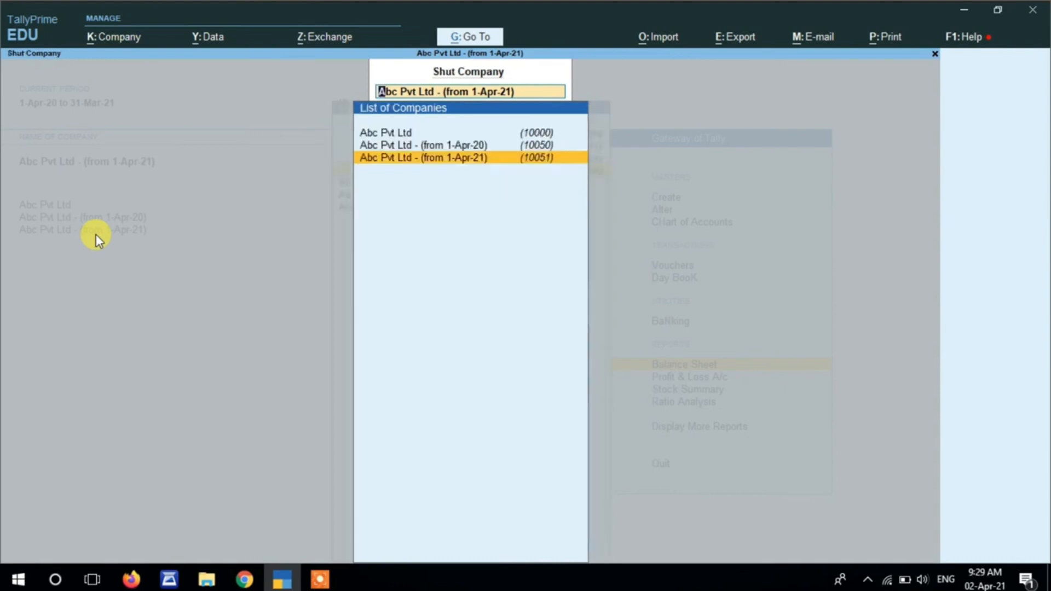
pyautogui.press('Up')
pyautogui.press('Up')
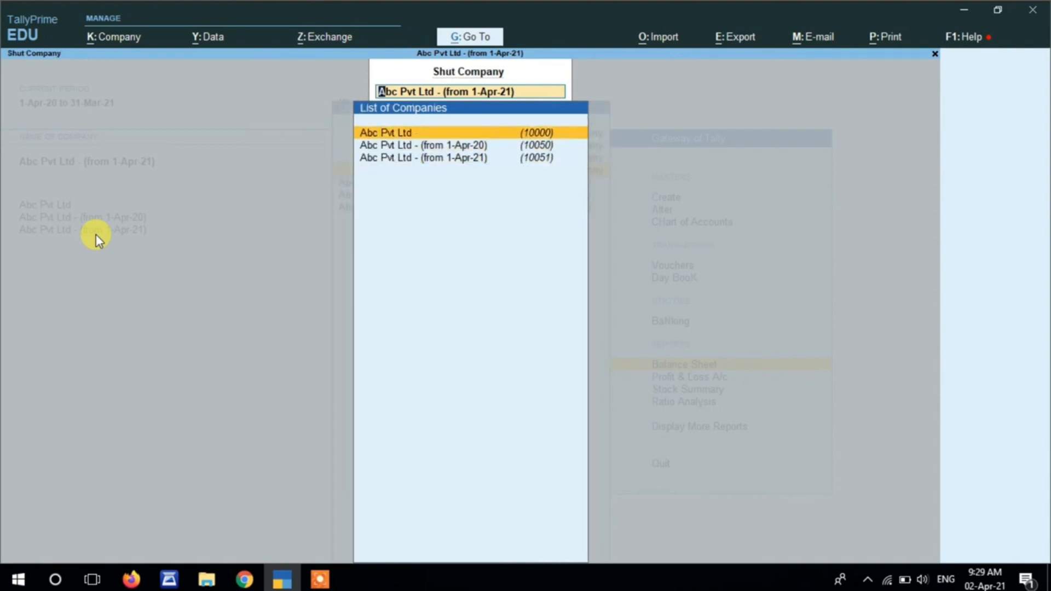
pyautogui.press('Return')
pyautogui.press('y')
pyautogui.press('Escape')
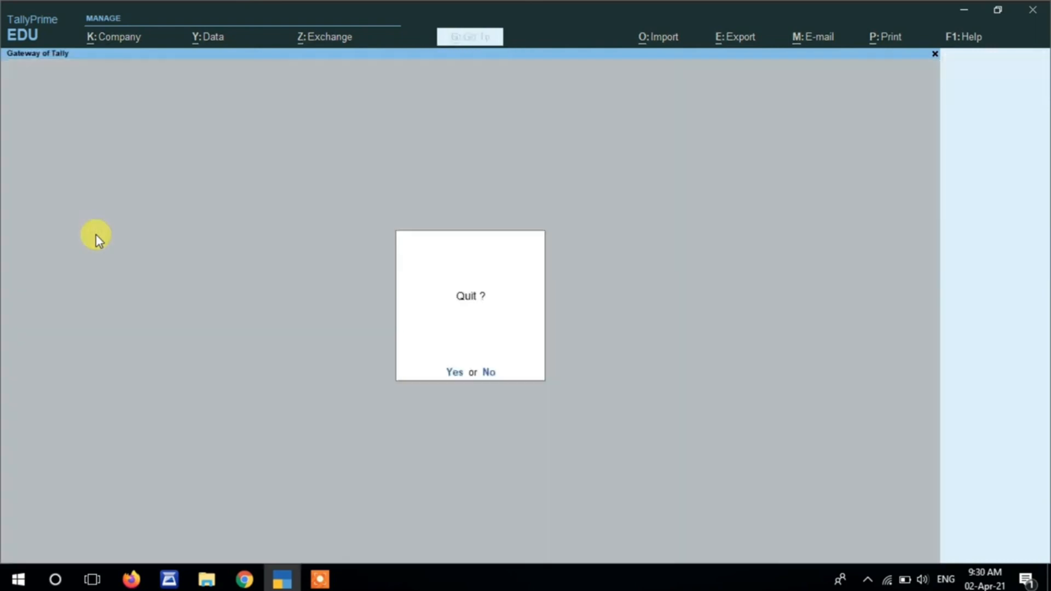
pyautogui.press('n')
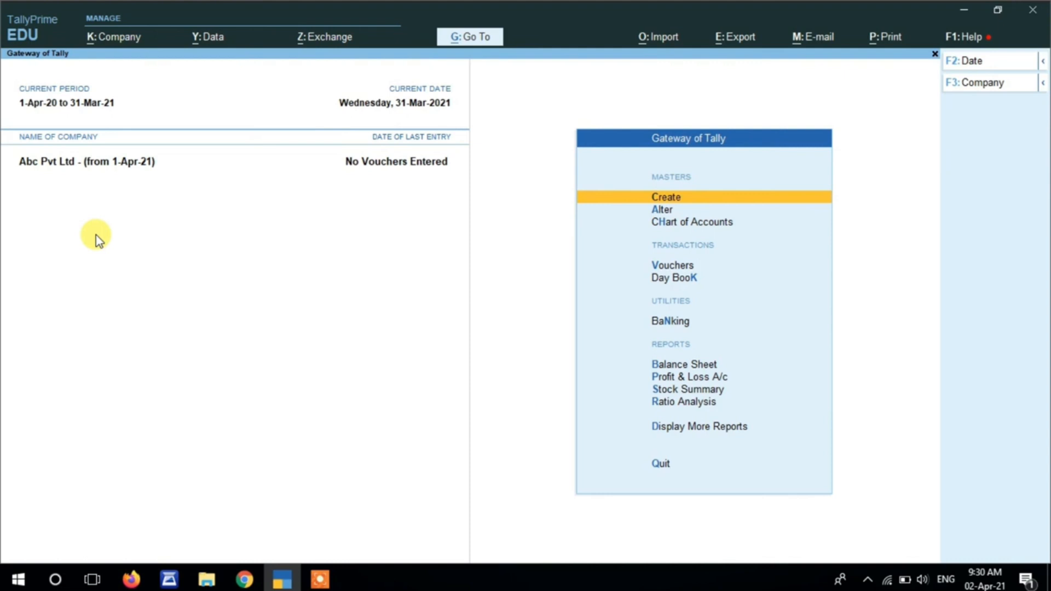
# Reopen the balance sheet in detailed form and drill down into the Sundry Creditors group.
pyautogui.press('b')
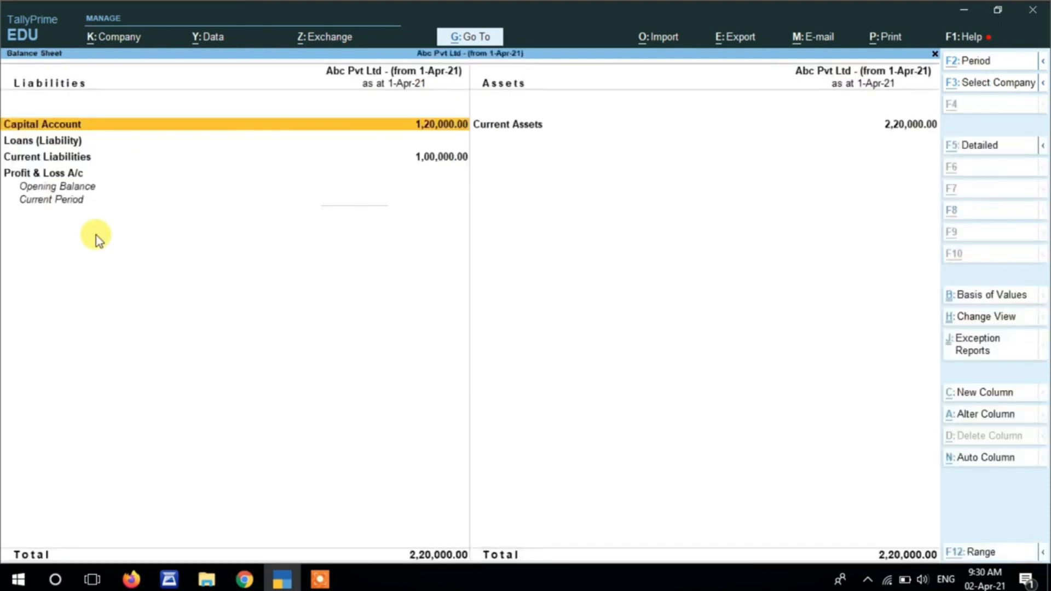
pyautogui.hotkey('alt', 'F5')
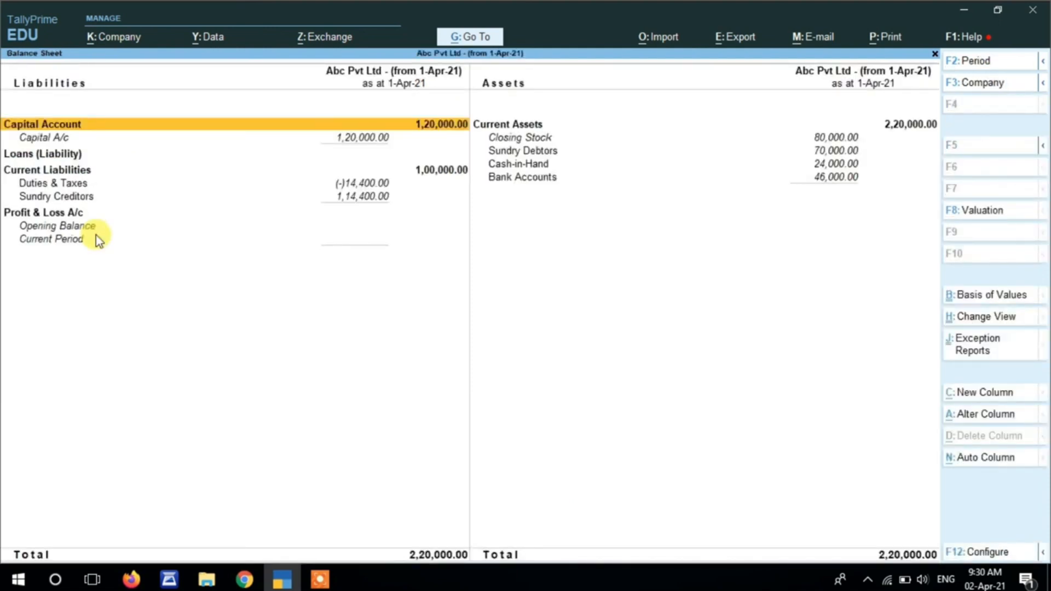
pyautogui.press('Down')
pyautogui.press('Down')
pyautogui.press('Down')
pyautogui.press('Down')
pyautogui.press('Down')
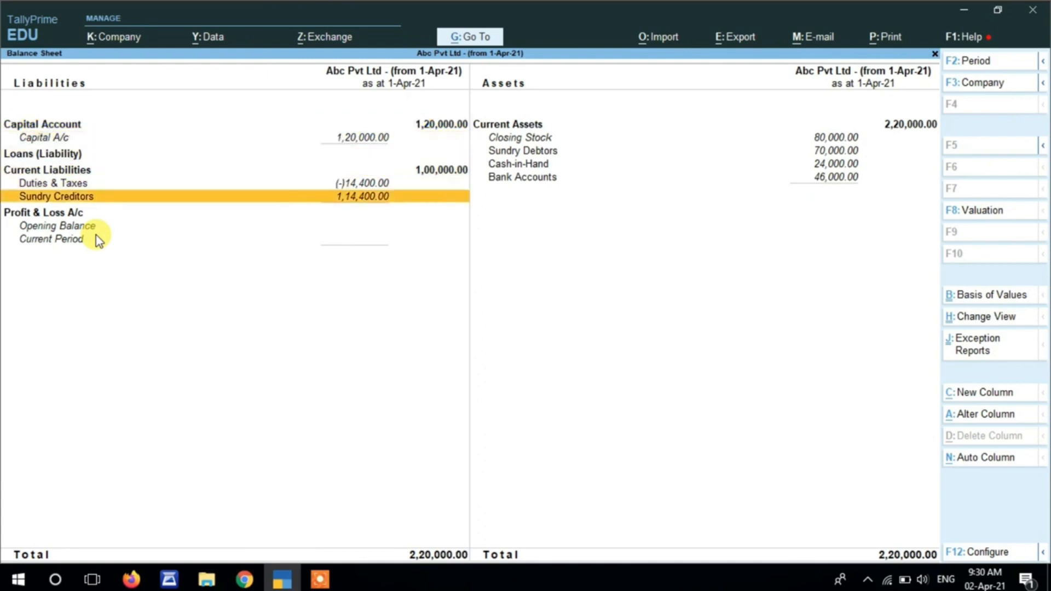
pyautogui.press('Return')
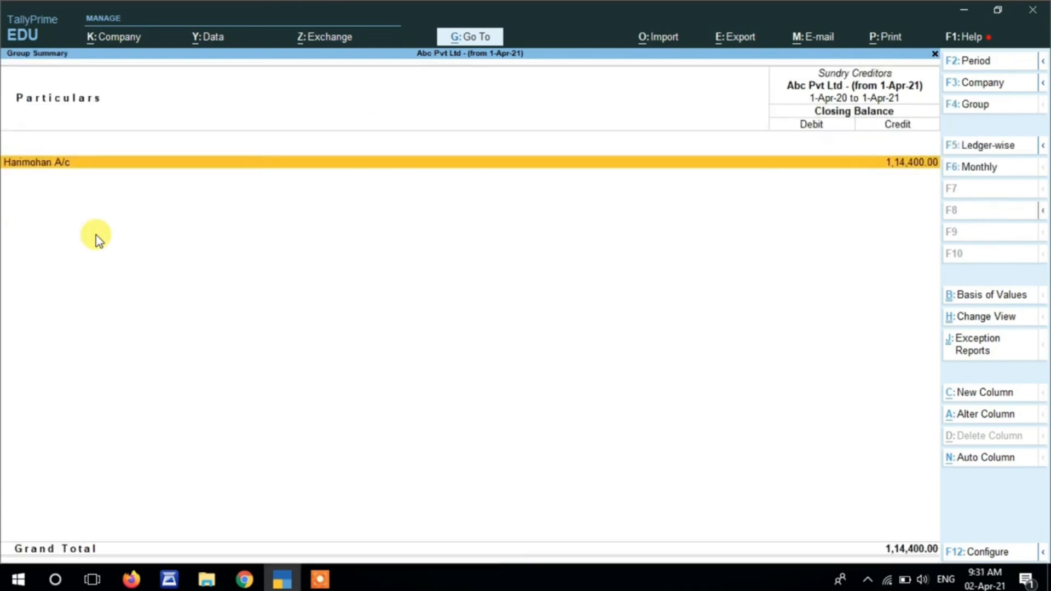
# Open the creditor's ledger monthly summary and examine the balances from March back to April.
pyautogui.press('Return')
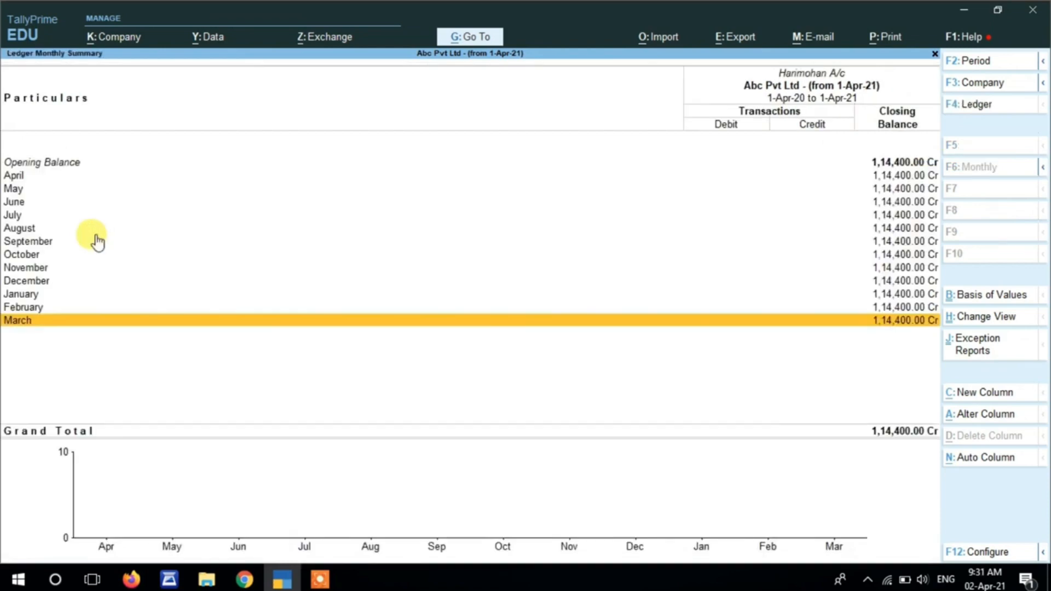
pyautogui.press('Up')
pyautogui.press('Up')
pyautogui.press('Up')
pyautogui.press('Up')
pyautogui.press('Up')
pyautogui.press('Up')
pyautogui.press('Up')
pyautogui.press('Up')
pyautogui.press('Up')
pyautogui.press('Up')
pyautogui.press('Up')
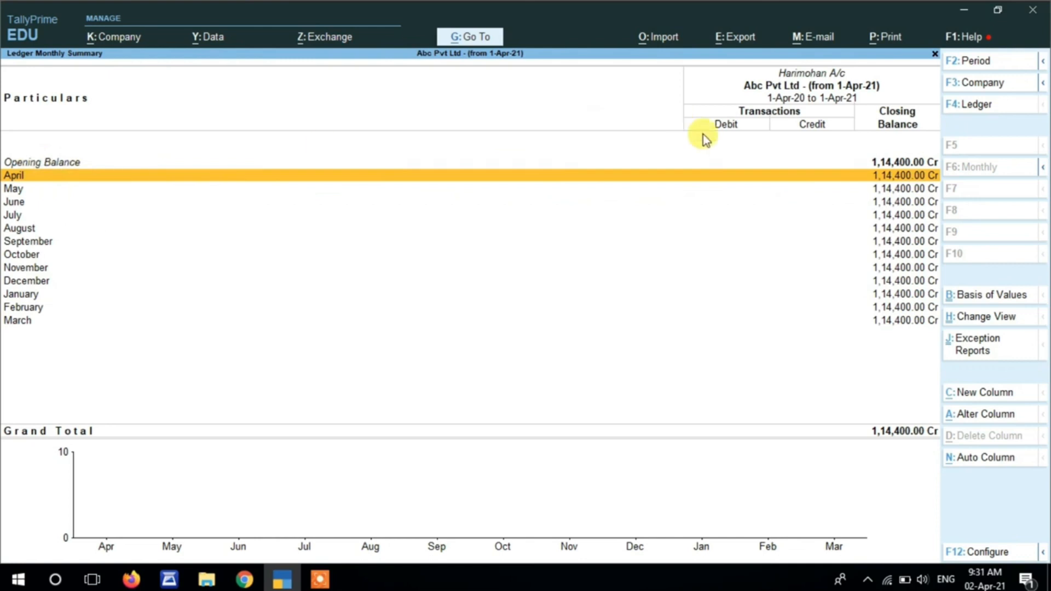
# Return to the balance sheet and open the Bank Accounts group summary.
pyautogui.press('Escape')
pyautogui.press('Escape')
pyautogui.press('Return')
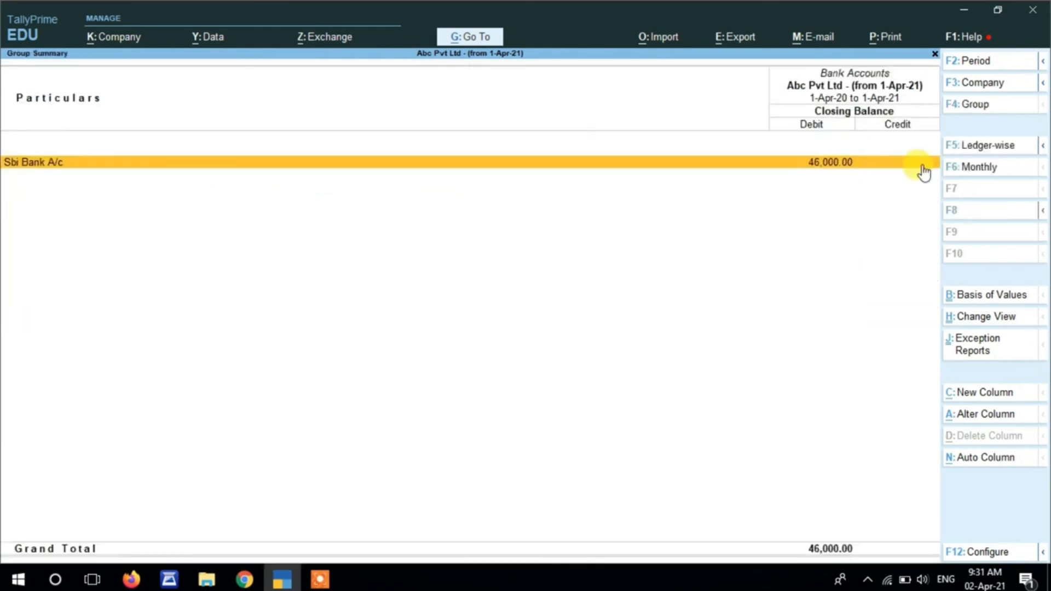
# Open the Sbi Bank A/c monthly summary, examine the balances from March back to April, and return to the Gateway of Tally.
pyautogui.press('Return')
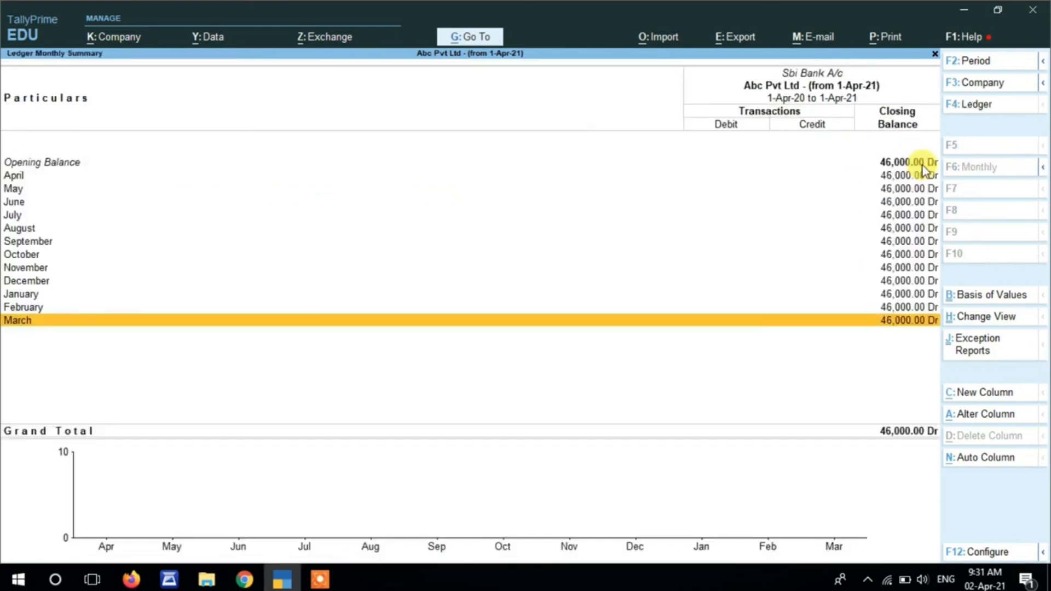
pyautogui.press('Up')
pyautogui.press('Up')
pyautogui.press('Up')
pyautogui.press('Up')
pyautogui.press('Up')
pyautogui.press('Up')
pyautogui.press('Up')
pyautogui.press('Up')
pyautogui.press('Up')
pyautogui.press('Up')
pyautogui.press('Up')
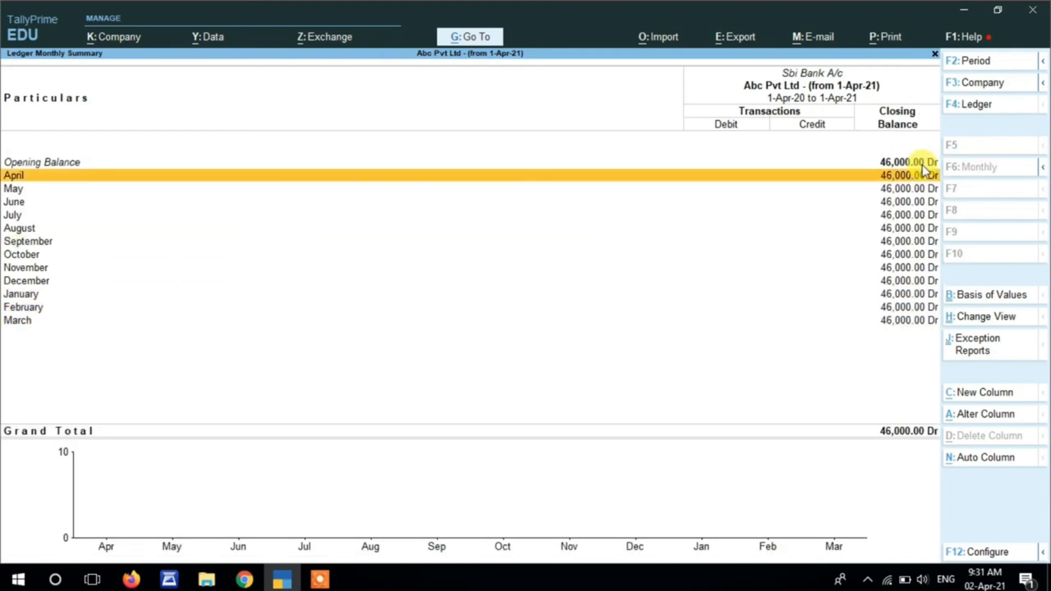
pyautogui.press('Escape')
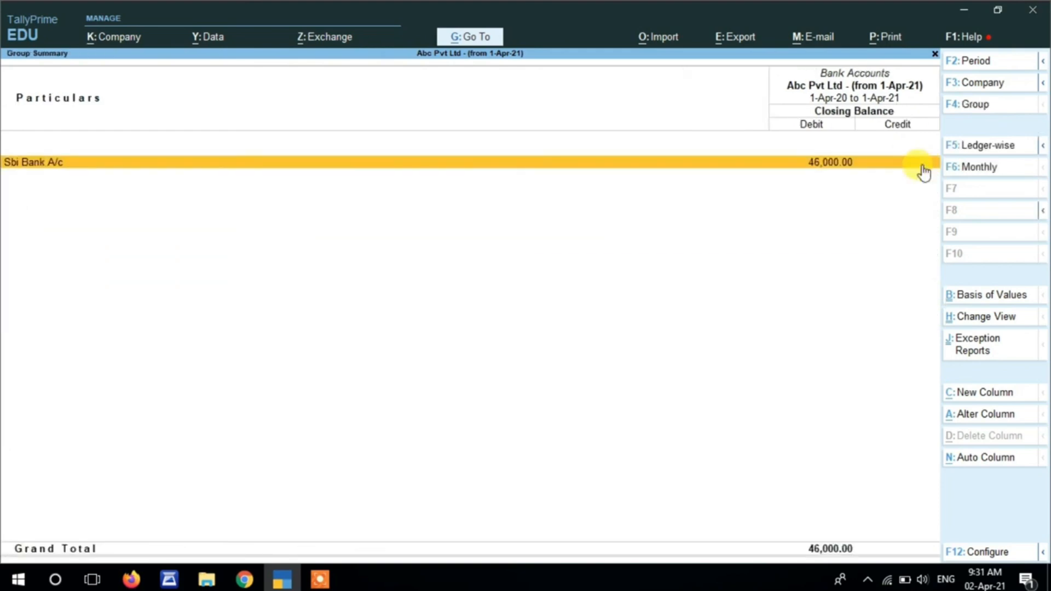
pyautogui.press('Escape')
pyautogui.press('Escape')
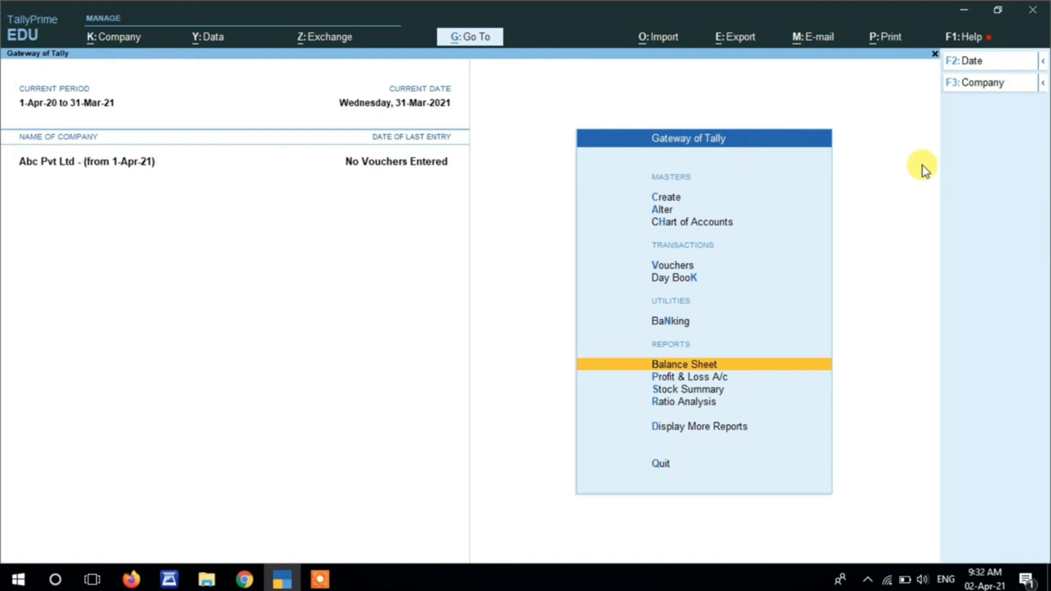
# Shut the company Abc Pvt Ltd - (from 1-Apr-21).
pyautogui.press('F3')
pyautogui.press('Up')
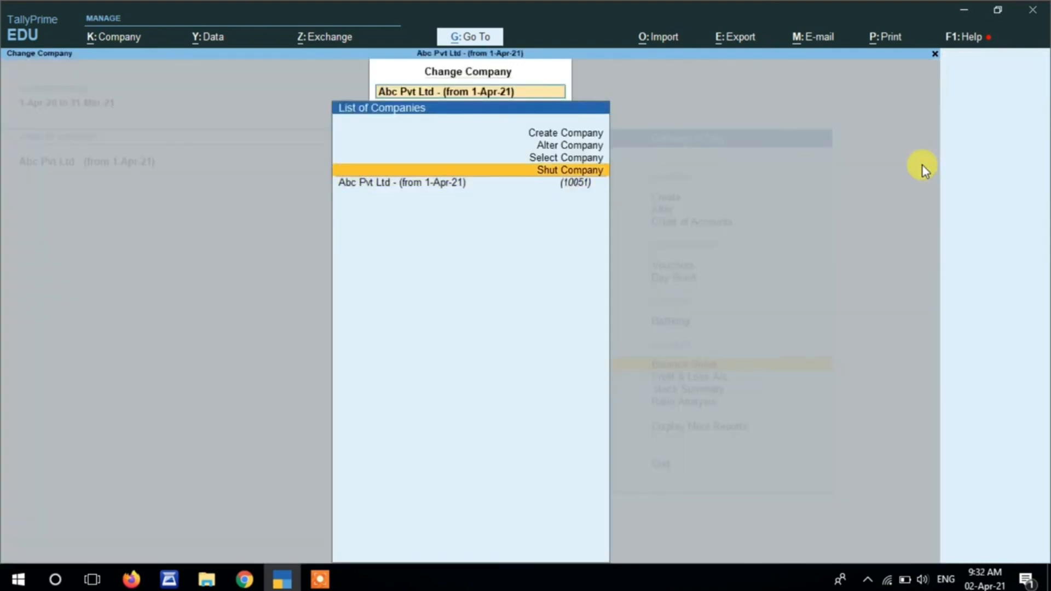
pyautogui.press('Return')
pyautogui.press('Return')
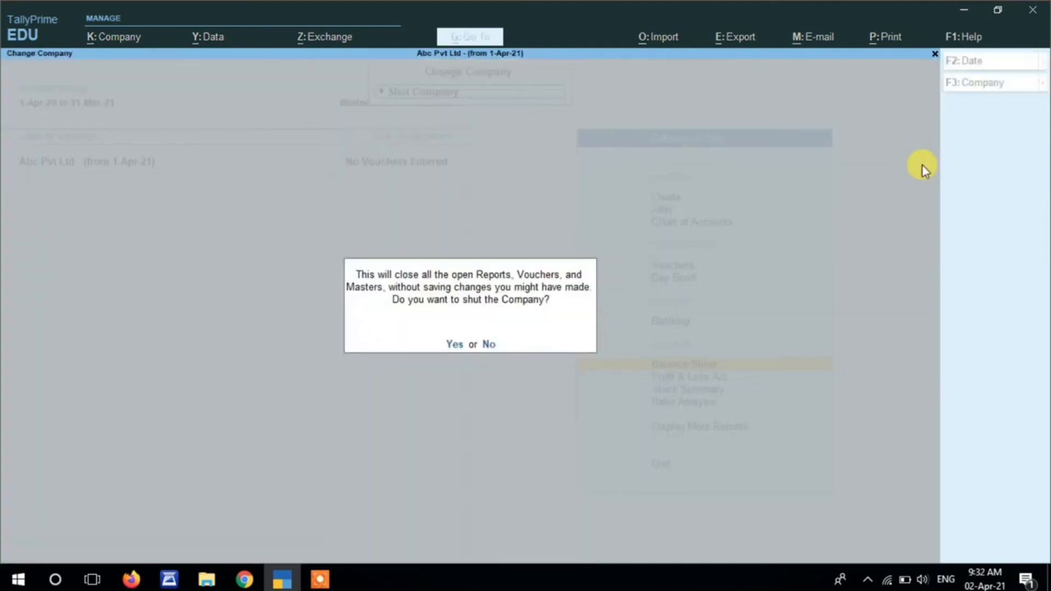
pyautogui.press('Return')
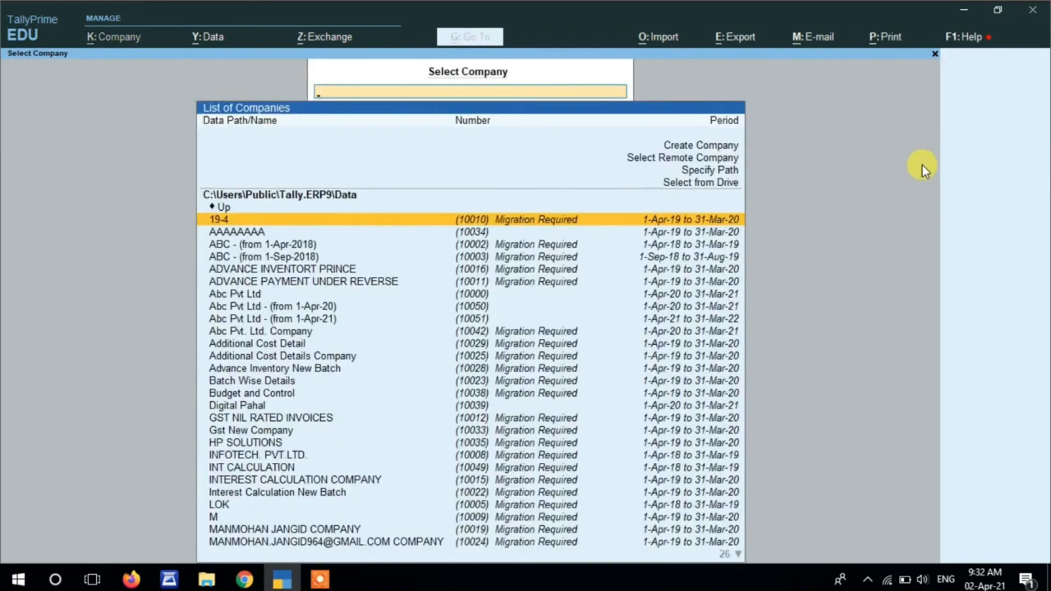
# Load the company Abc Pvt Ltd - (from 1-Apr-21), number 10051, from the list of companies.
pyautogui.press('Down')
pyautogui.press('Down')
pyautogui.press('Down')
pyautogui.press('Down')
pyautogui.press('Down')
pyautogui.press('Down')
pyautogui.press('Down')
pyautogui.press('Down')
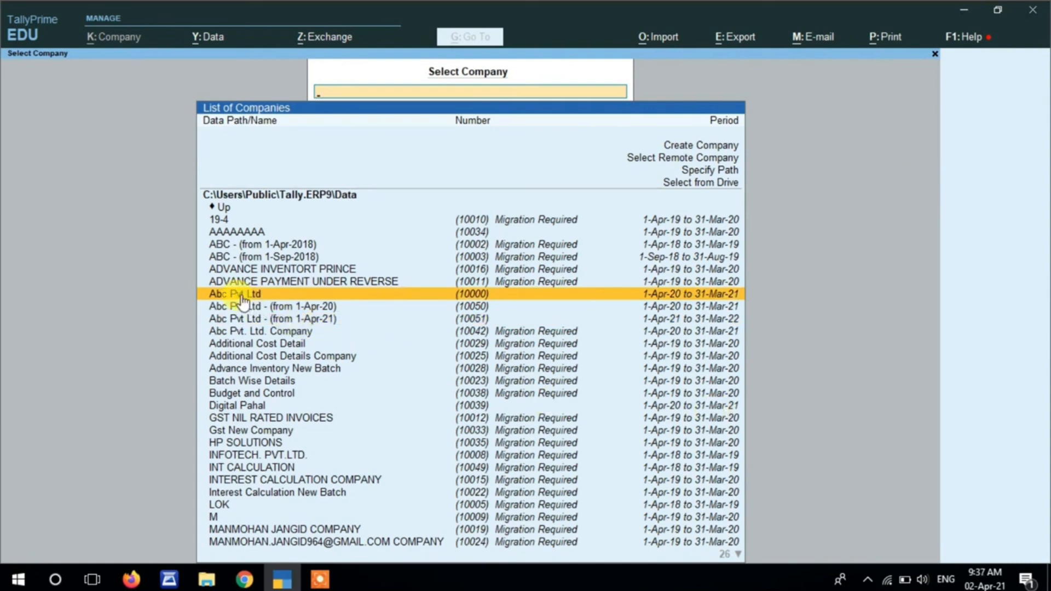
pyautogui.press('Down')
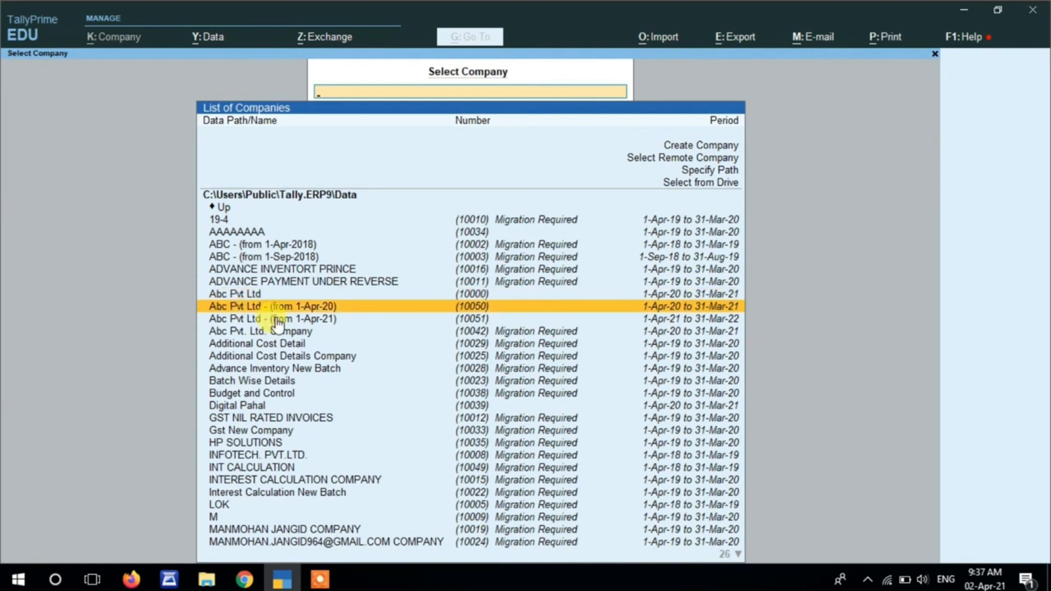
pyautogui.press('Down')
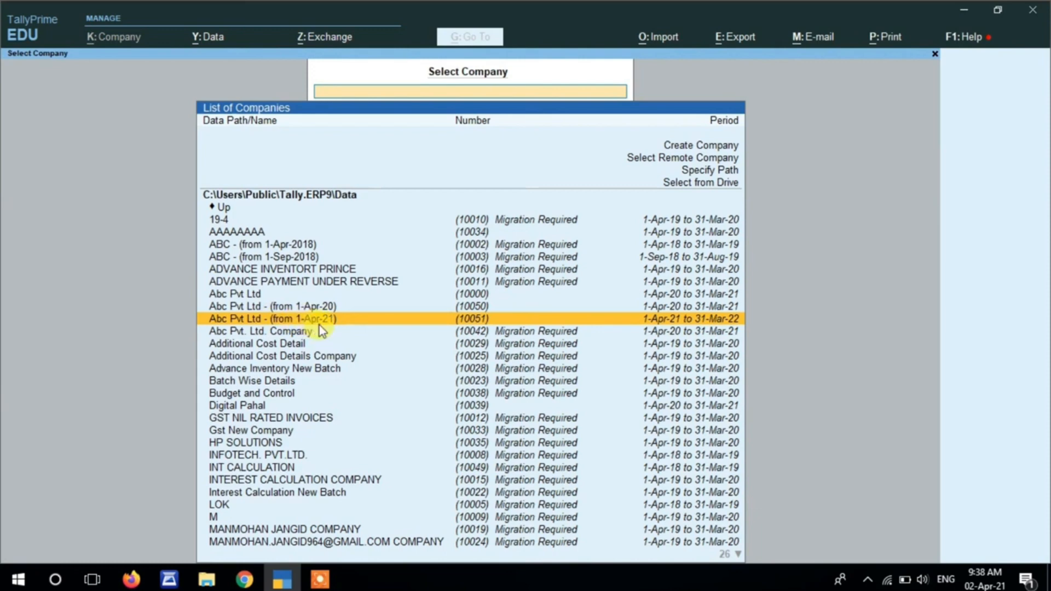
pyautogui.click(320, 325)
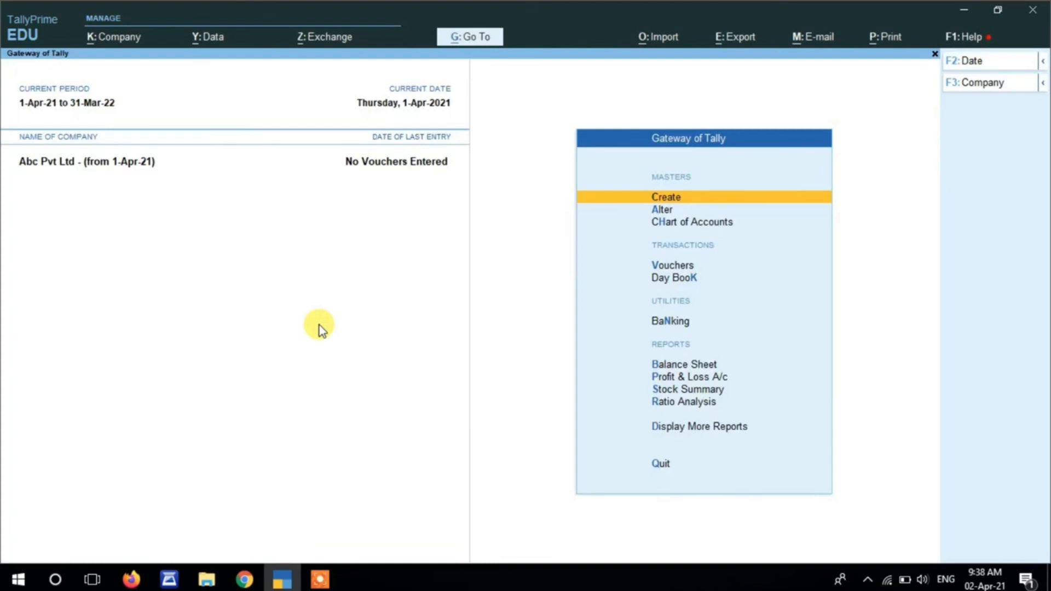
pyautogui.press('Down')
pyautogui.press('Down')
pyautogui.press('Down')
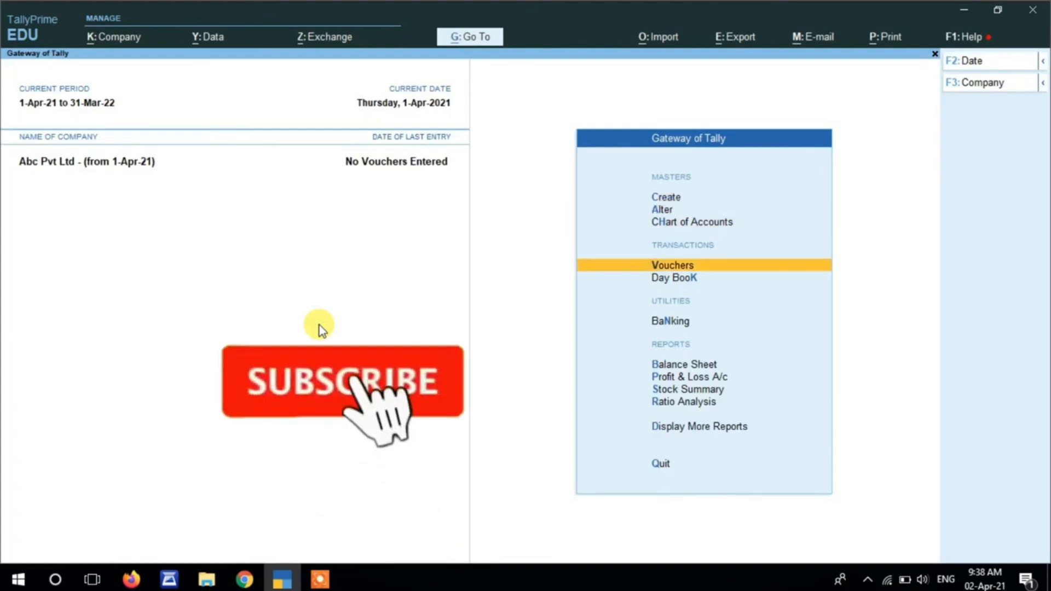